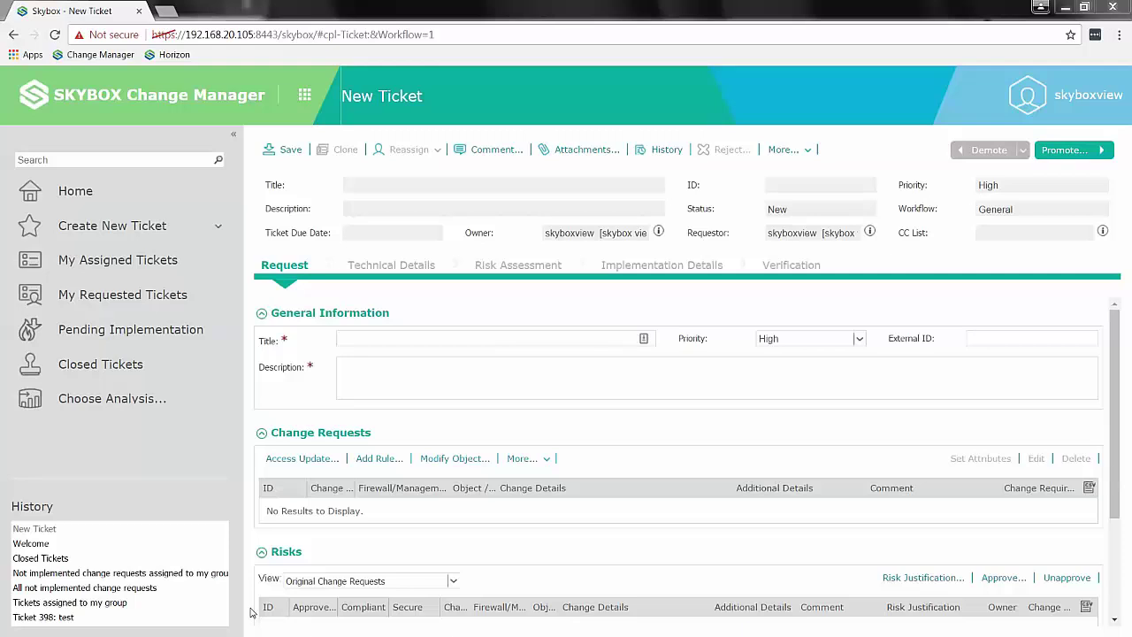
- Start an access update change request with source addresses 192.170.25.0/24 and 192.170.26.0/24
click(287, 465)
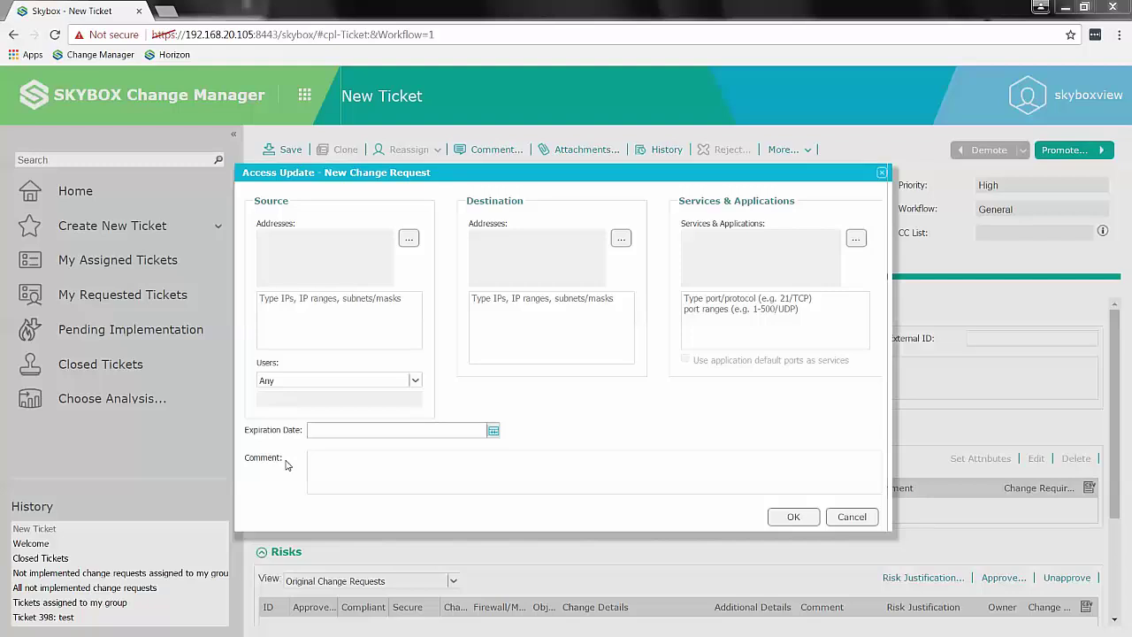
click(288, 310)
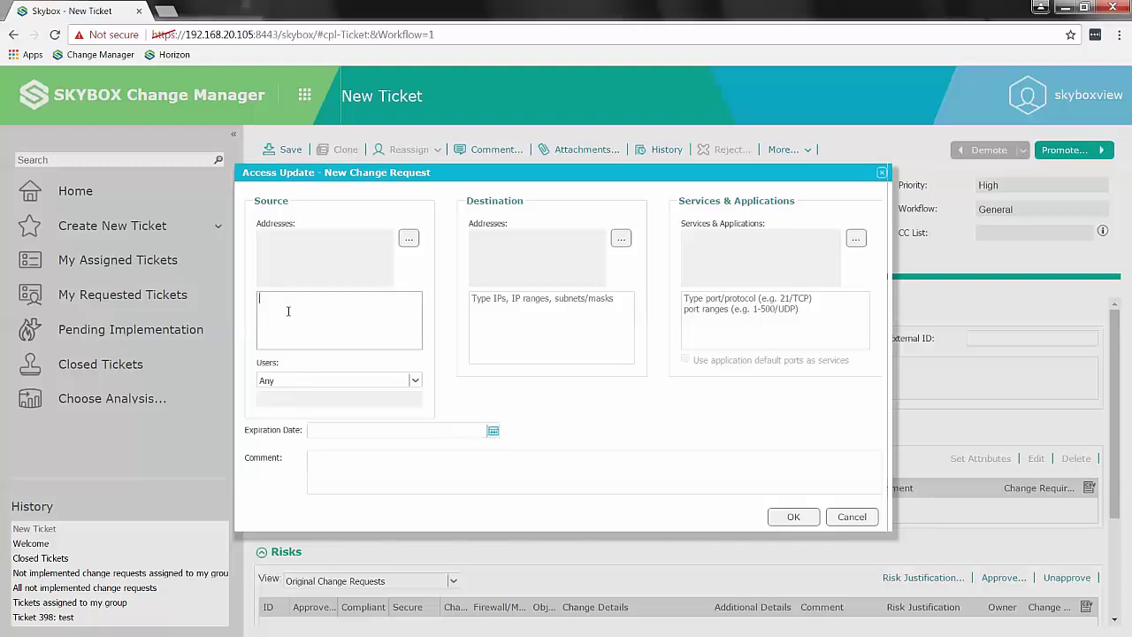
text(192.170.25.0/24,)
key(Return)
text(192.170.26.0/24)
- Search for destination objects with "app*" and add the repository objects app_0, app_1, app_2 and app_3 as the destination
click(621, 240)
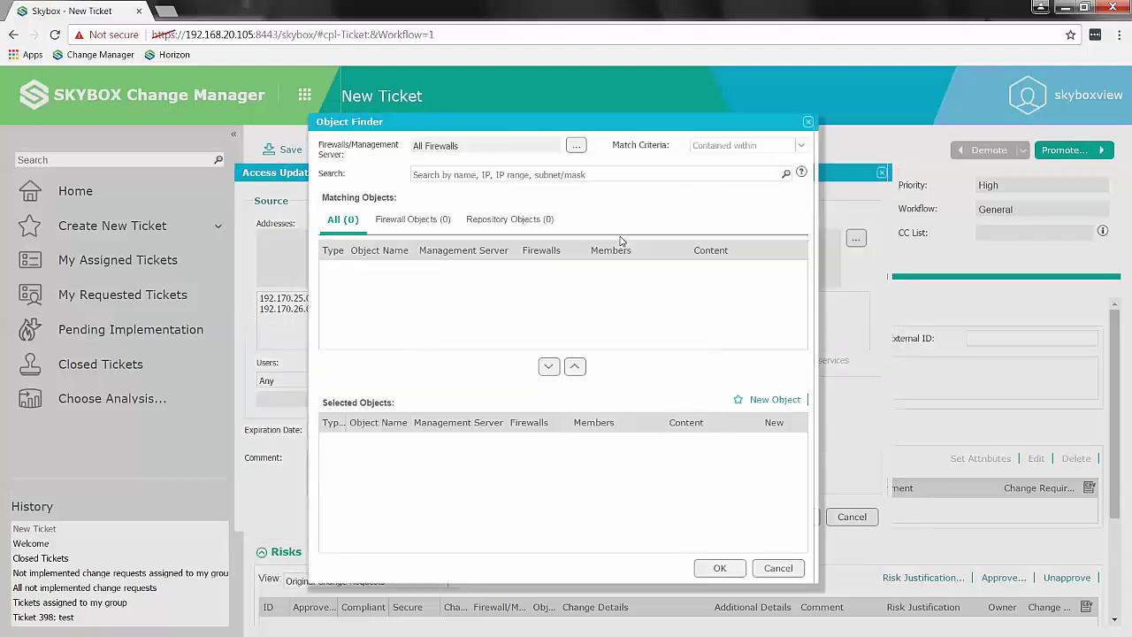
click(560, 175)
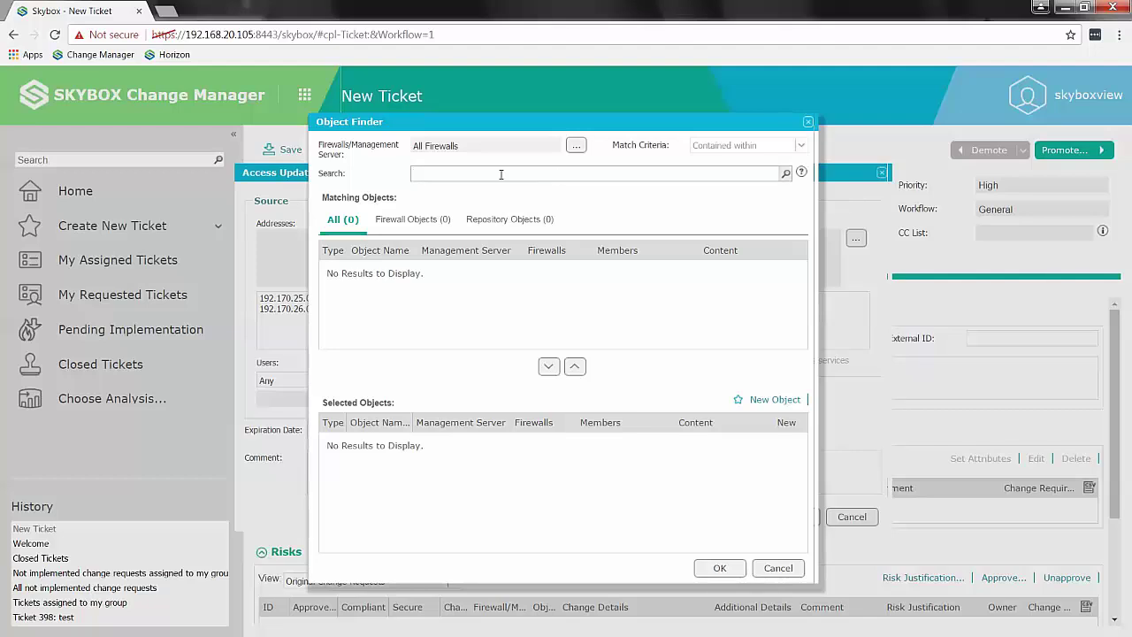
text(app*)
click(786, 175)
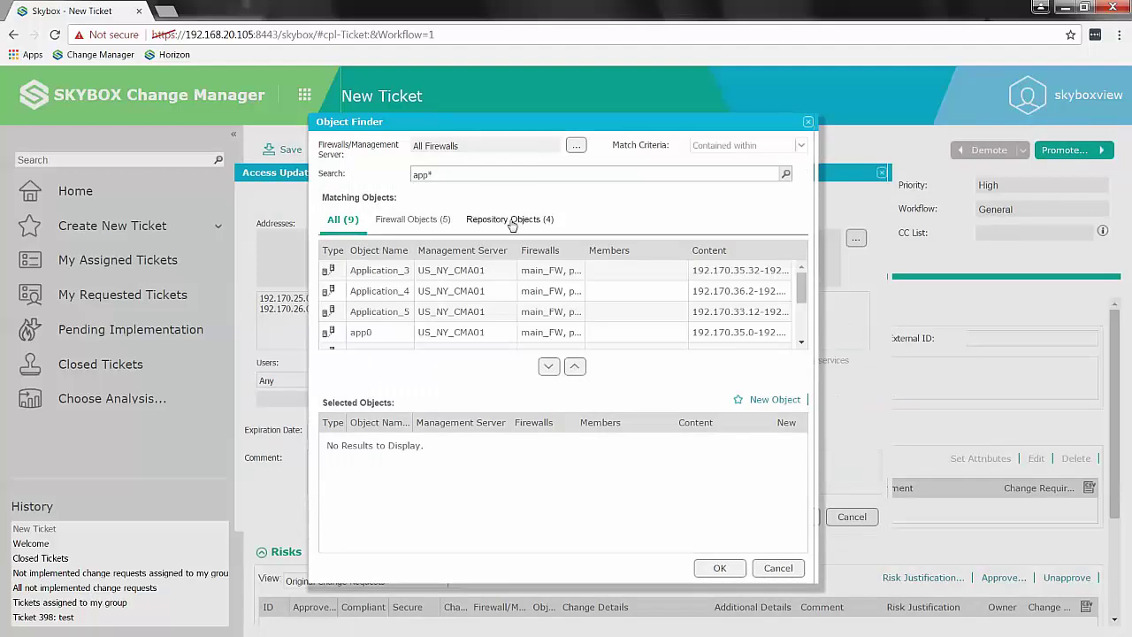
click(511, 221)
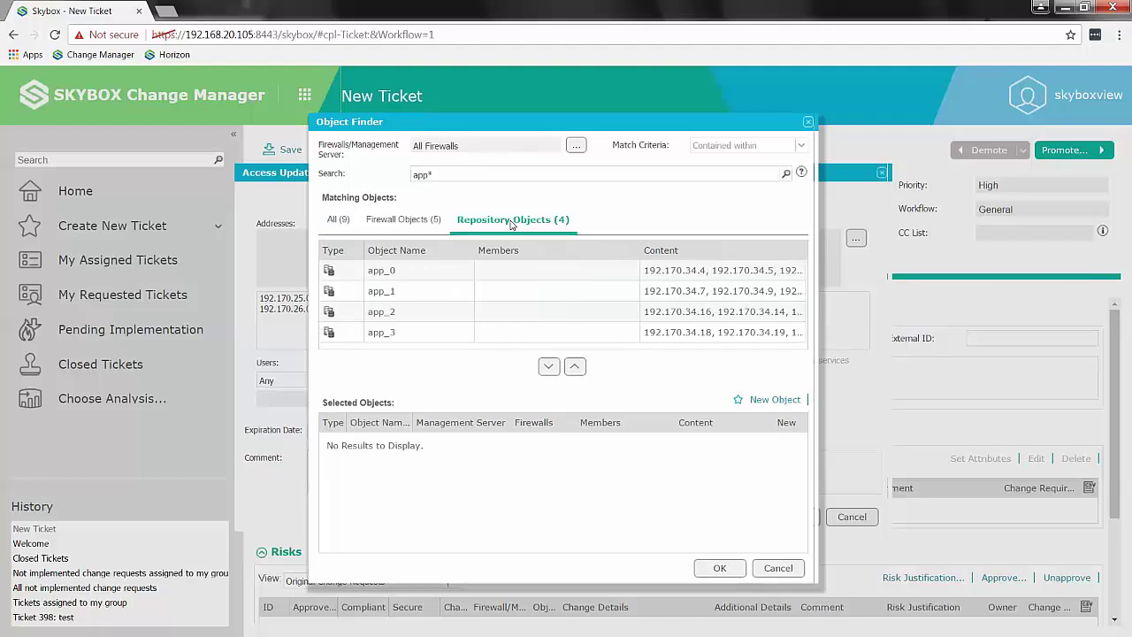
drag(457, 270, 427, 335)
click(547, 367)
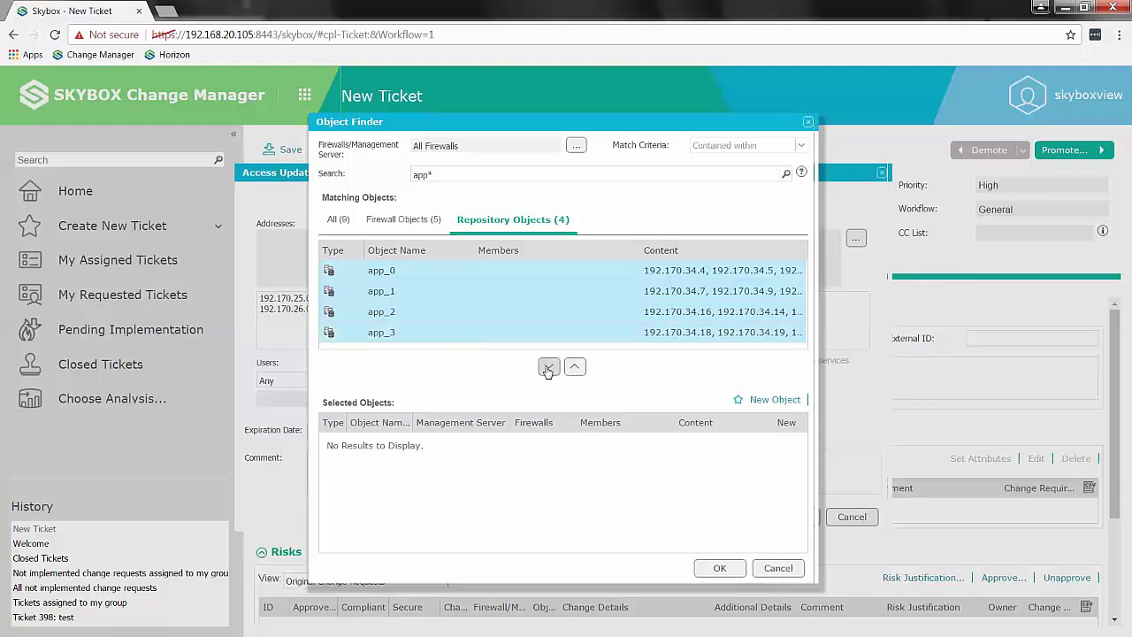
click(718, 568)
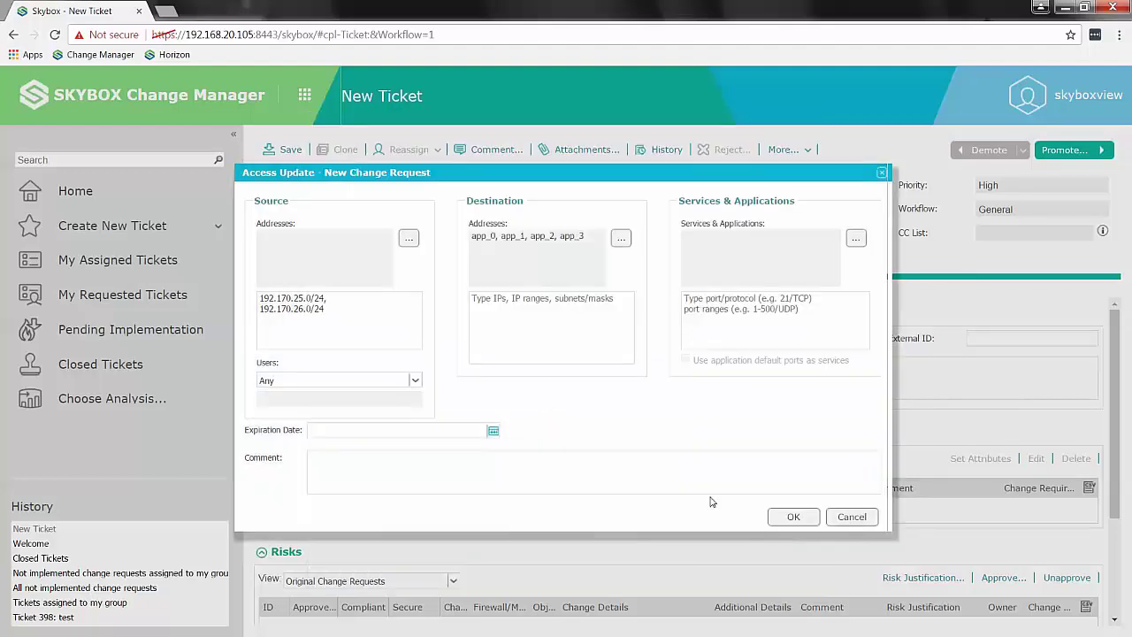
- Set the services to 1-1024/TCP and add the access update to the ticket's change requests
click(714, 316)
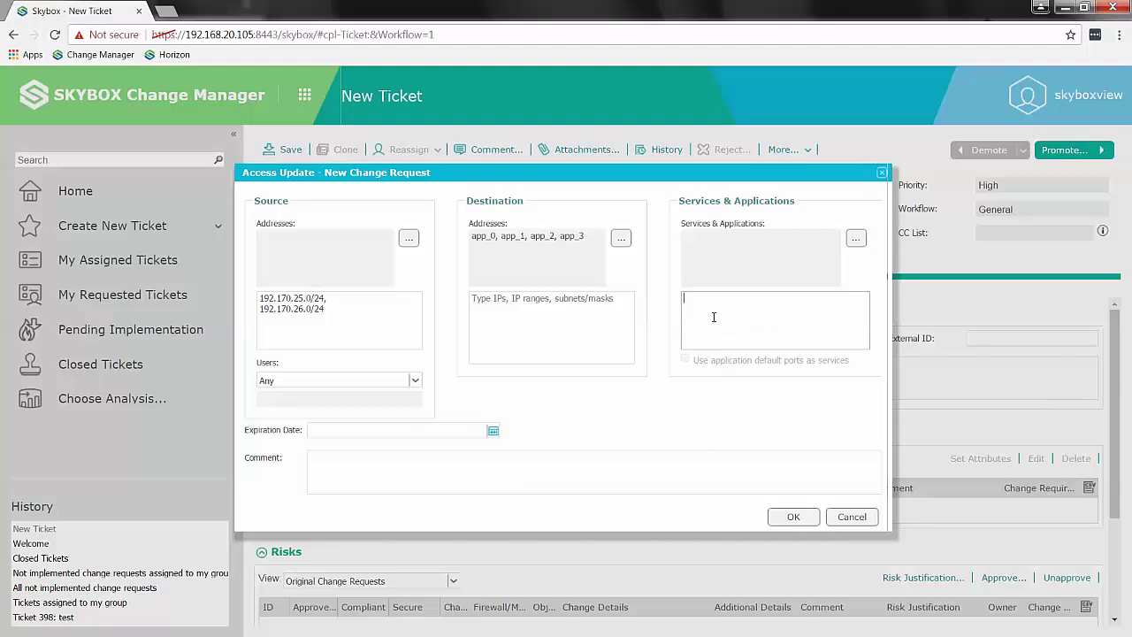
text(1-1024/TCP)
click(793, 516)
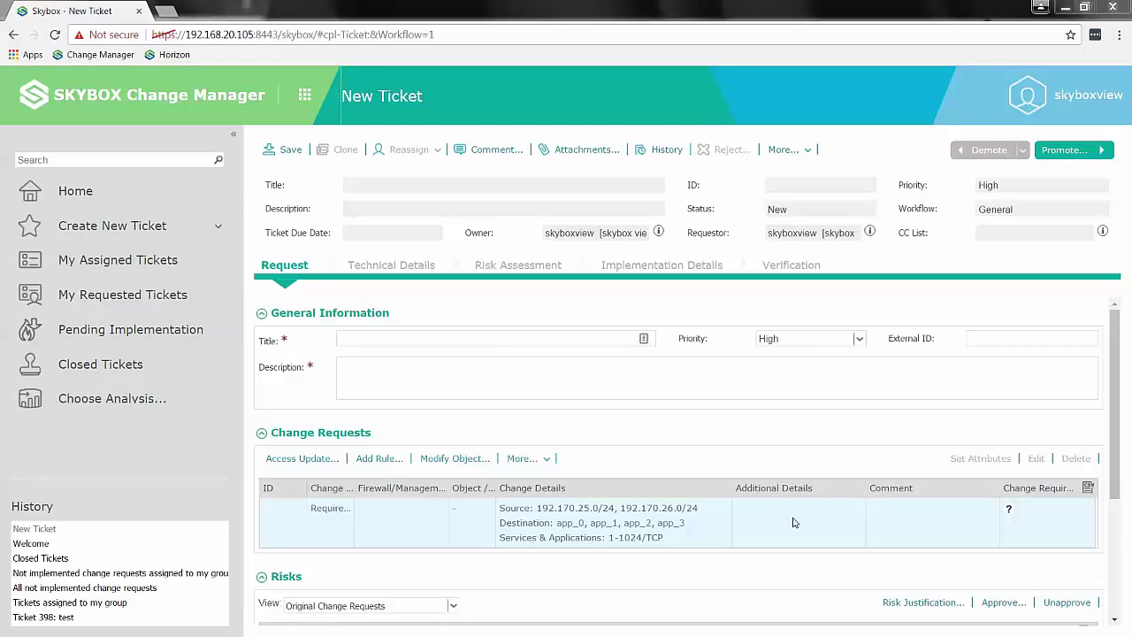
- Enter "Branches to Apps" as the ticket's title and description, and promote the ticket to Technical Details
click(422, 338)
text(Branches to Apps)
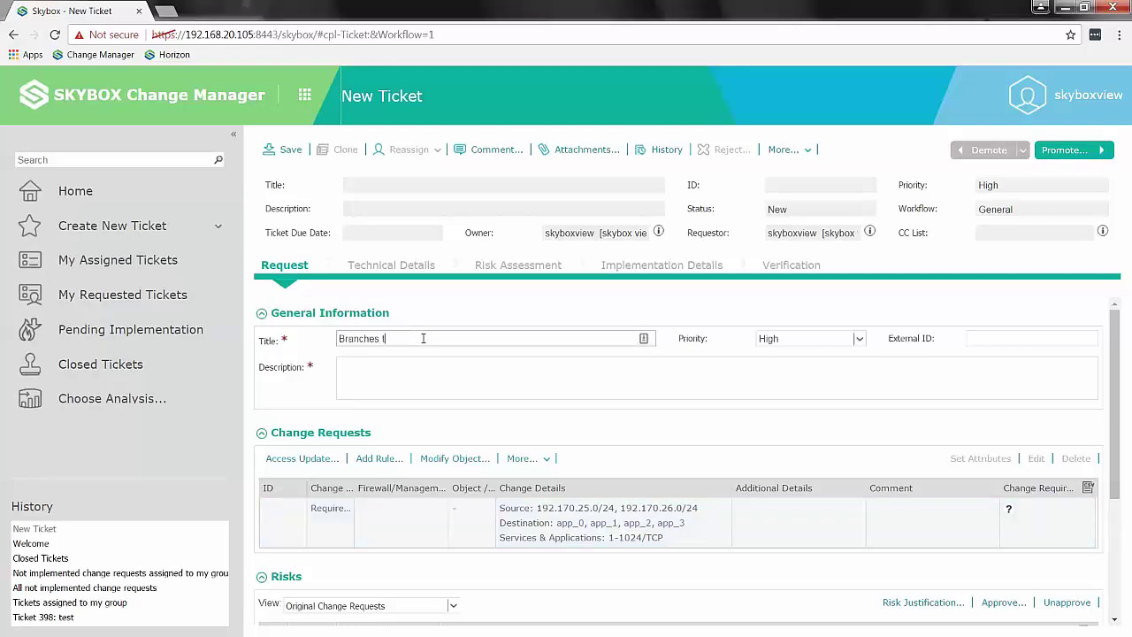
key(Tab)
click(400, 367)
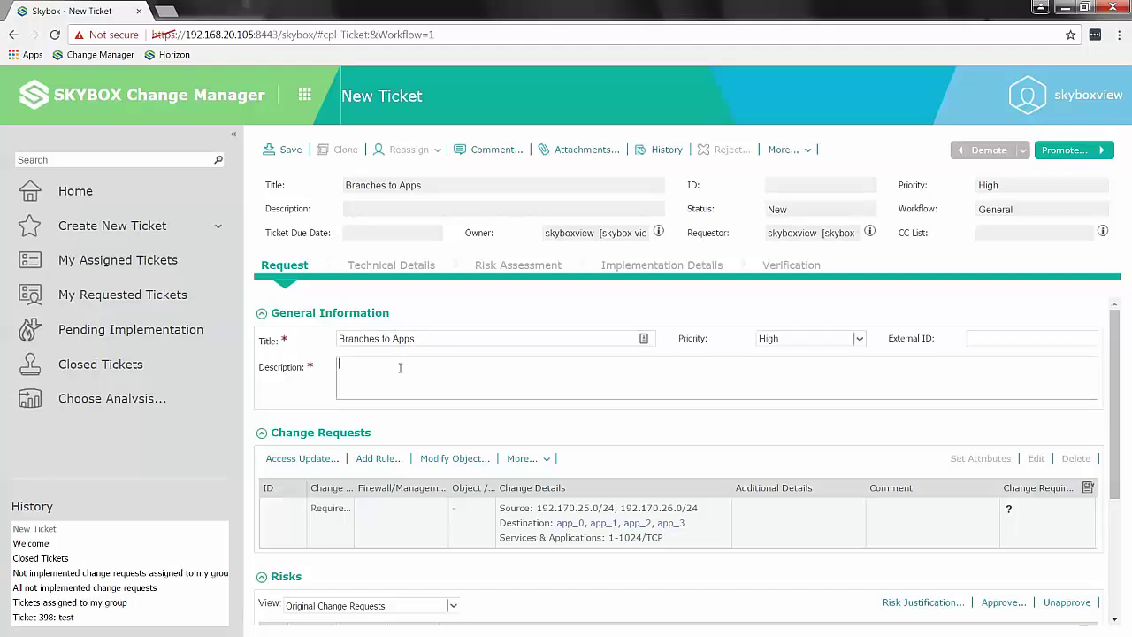
text(Branches to Apps)
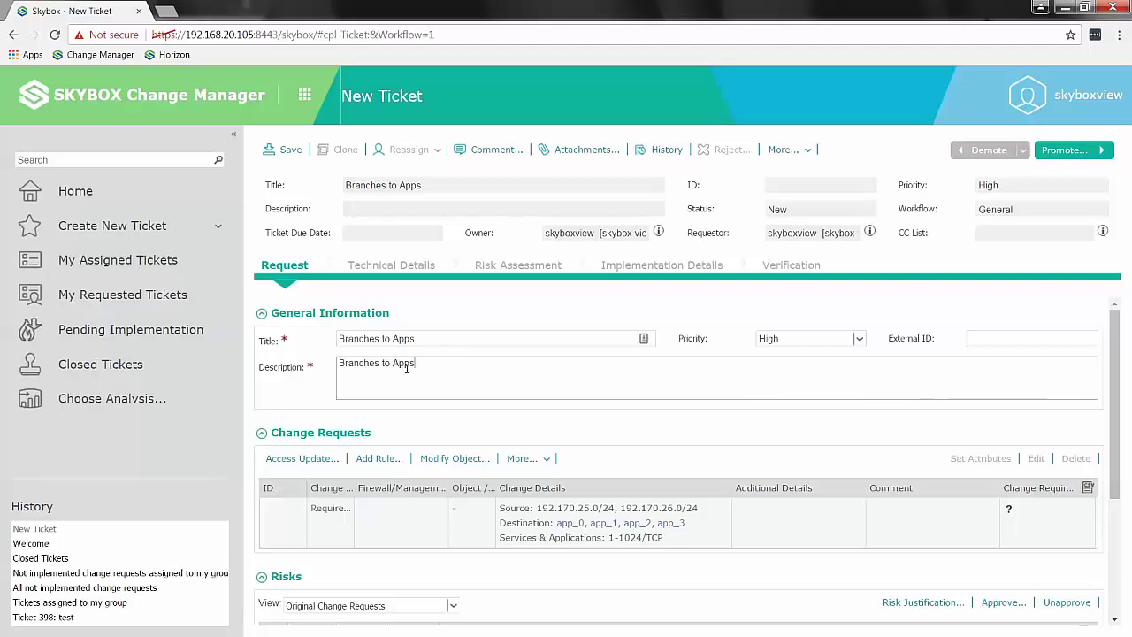
click(1061, 150)
click(600, 459)
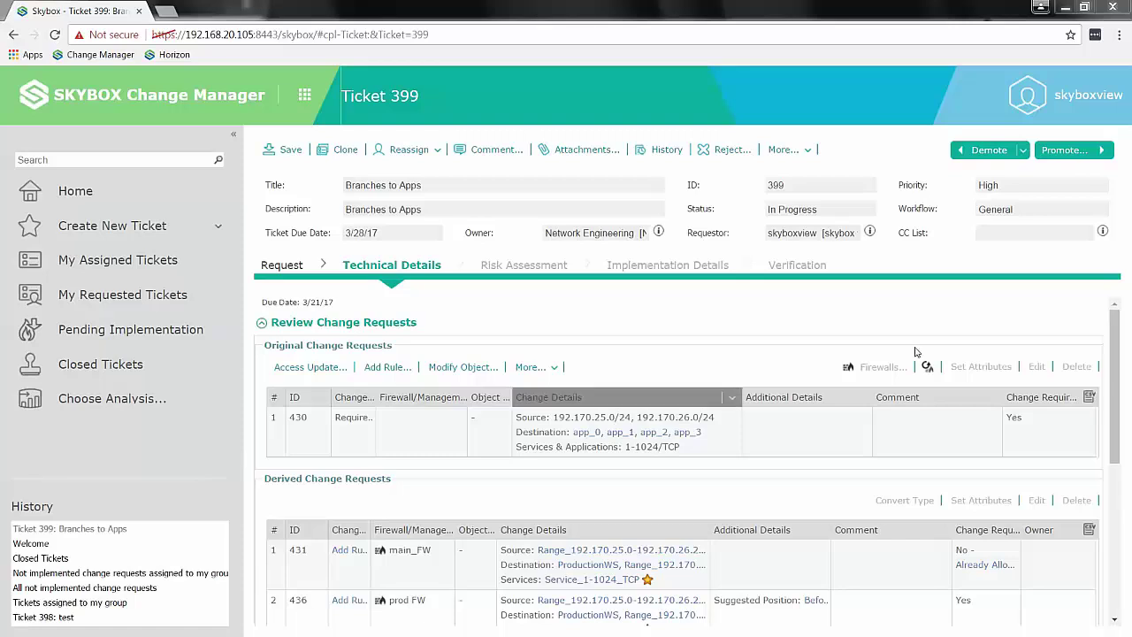
- Review the derived change requests and examine the existing rules that already allow access on main_FW
drag(1115, 409, 1114, 448)
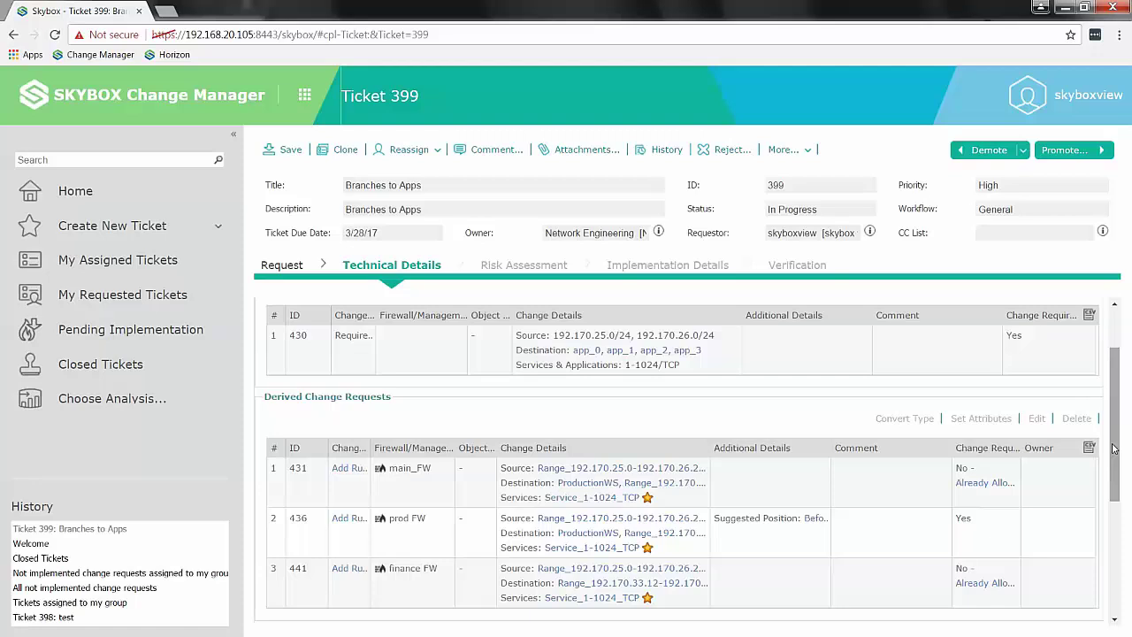
click(974, 477)
click(980, 576)
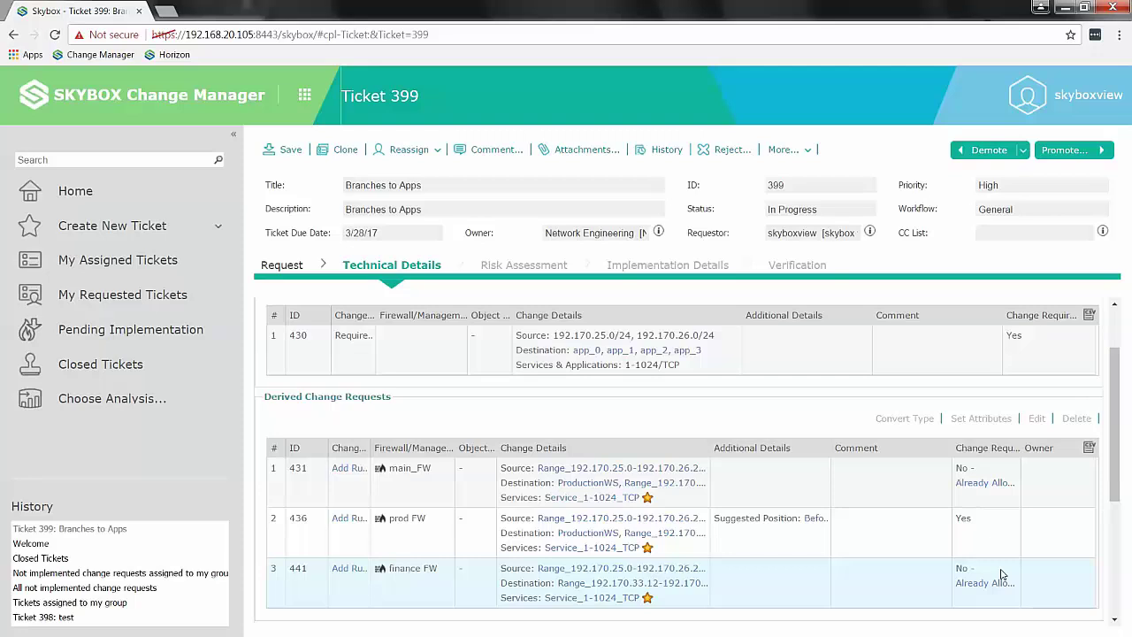
click(999, 484)
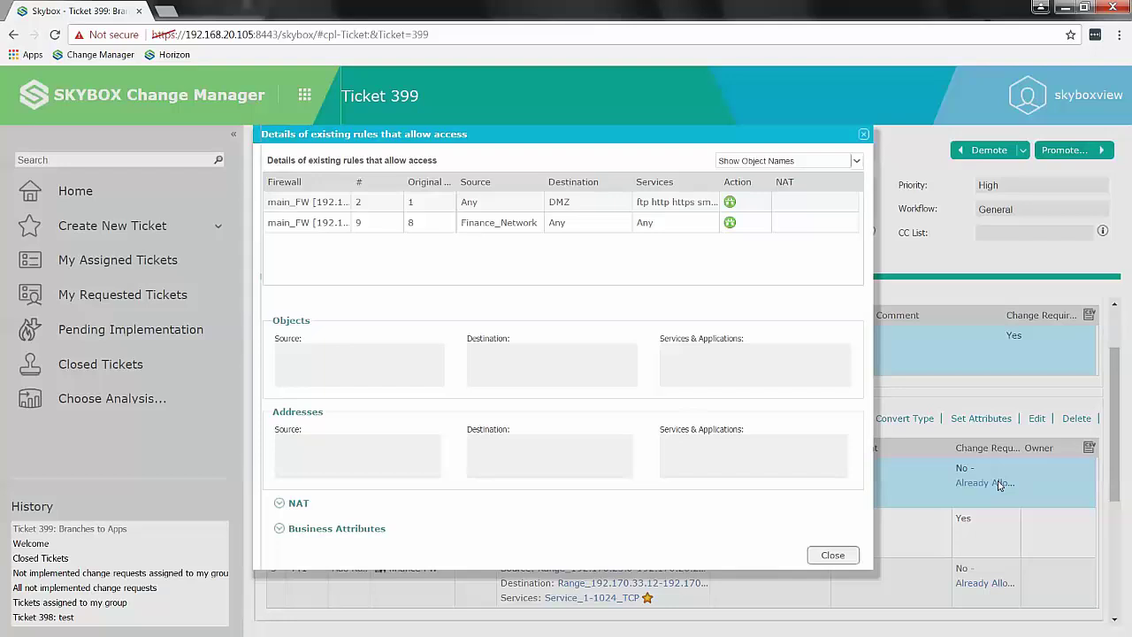
click(833, 555)
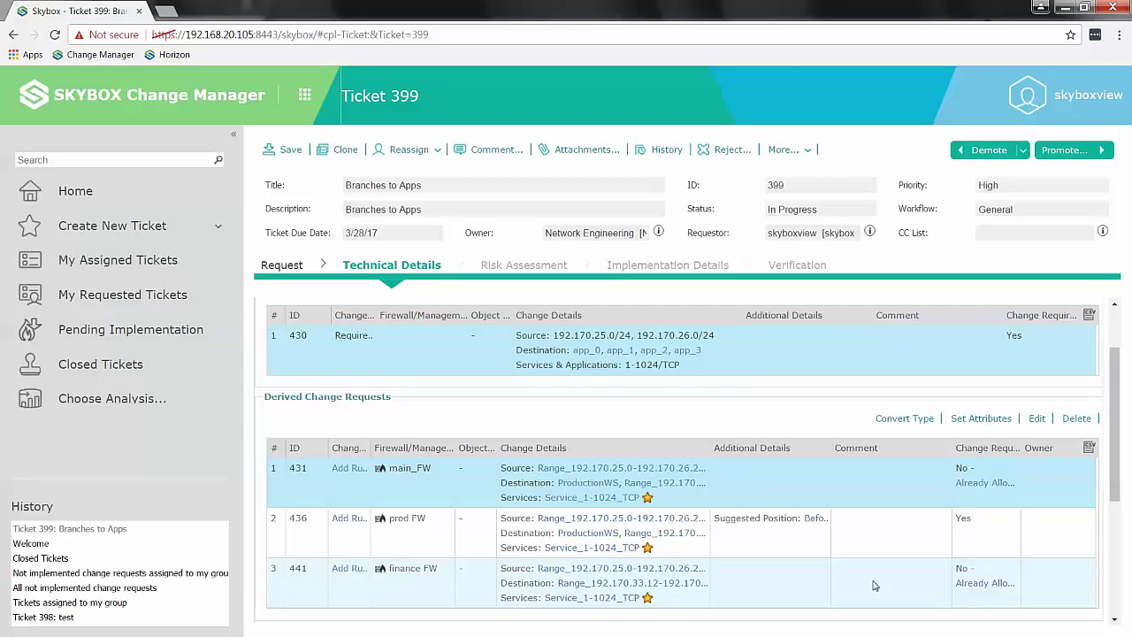
- Promote the ticket to the Risk Assessment phase
click(1078, 155)
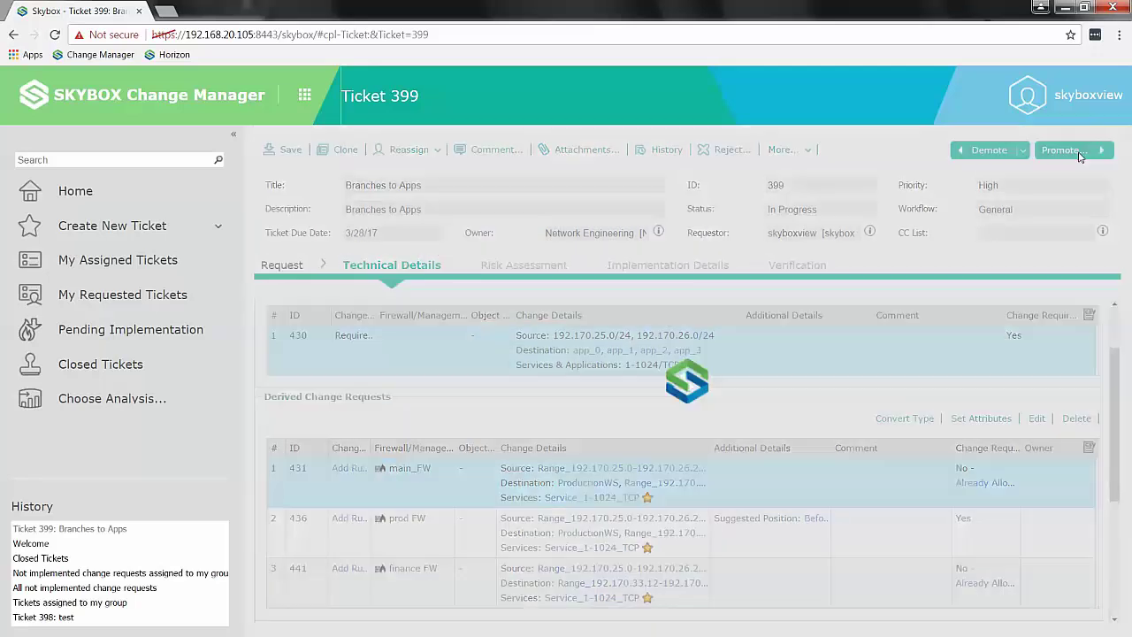
click(610, 457)
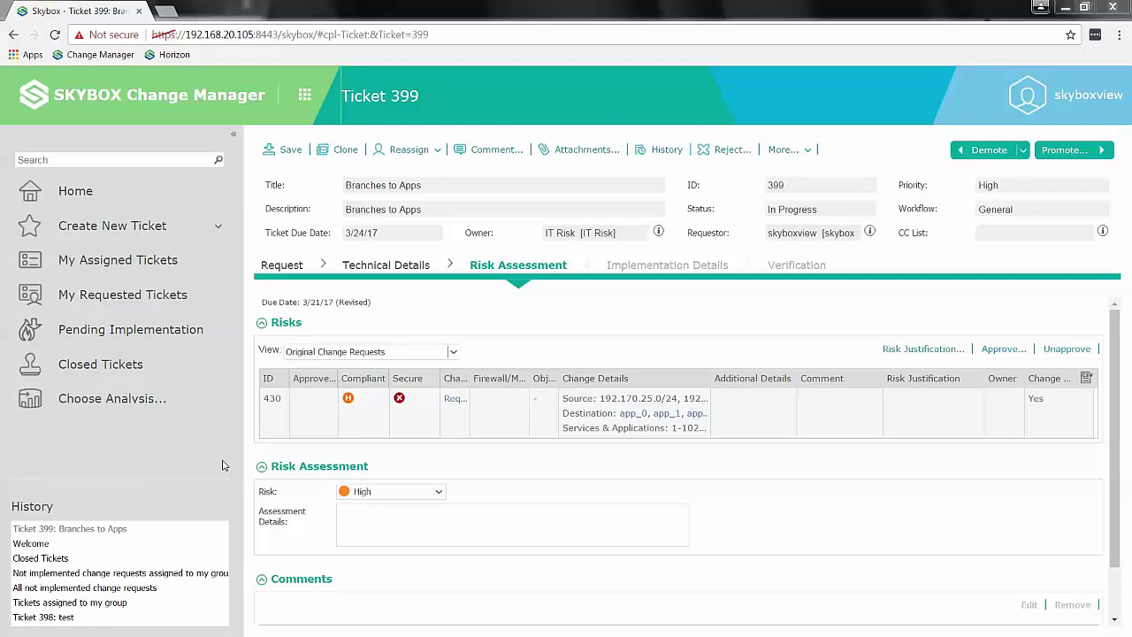
- Show the risks by derived change requests and examine the policy violations and exposed vulnerabilities for the prod FW request
click(298, 352)
click(305, 384)
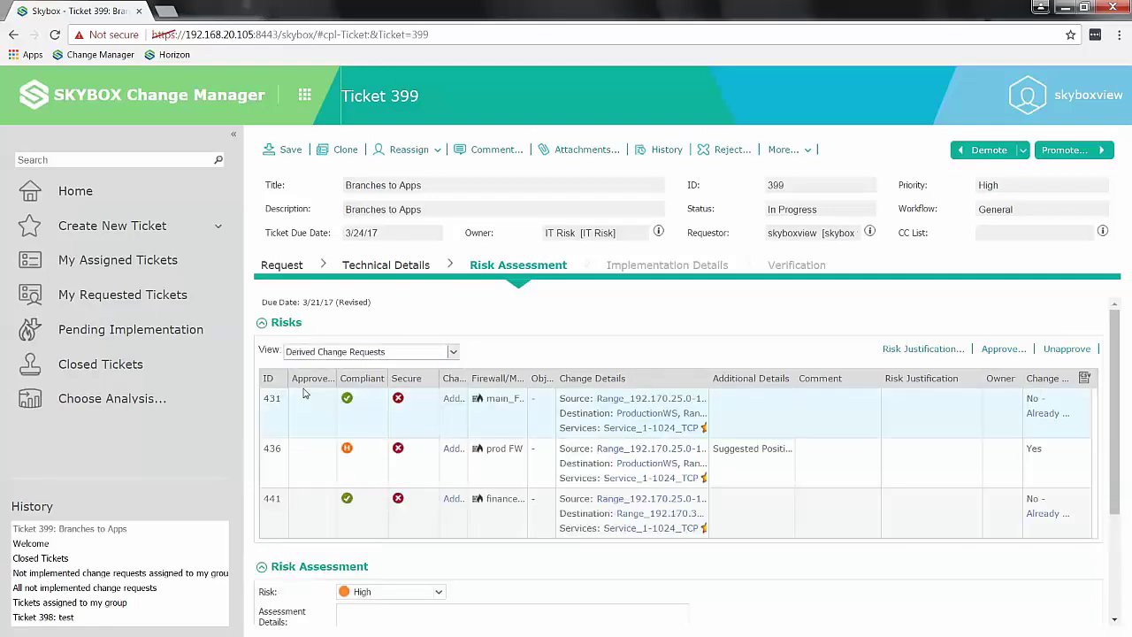
click(355, 461)
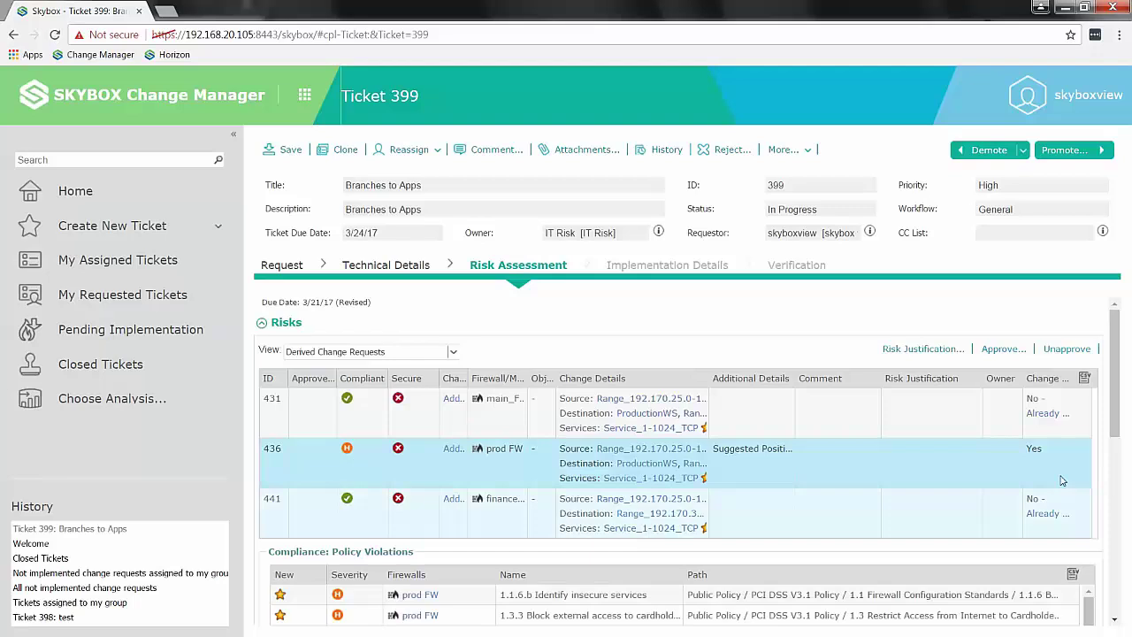
drag(1117, 426, 1121, 477)
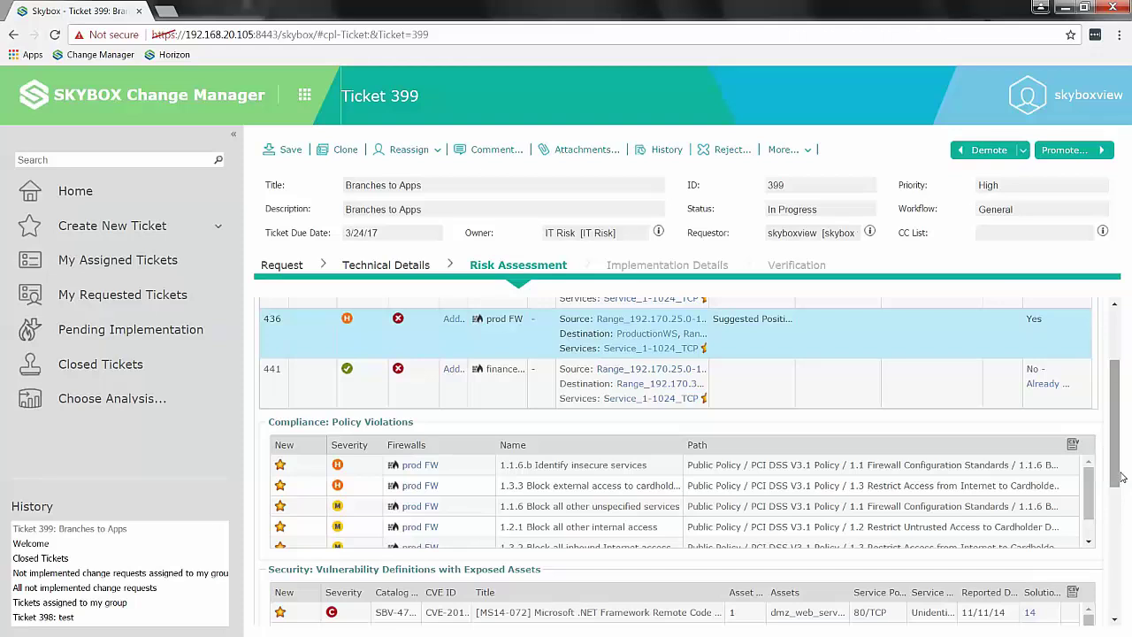
- Promote the ticket to the next phase, approving the change request's risk with the comment "ok"
click(1068, 151)
click(506, 413)
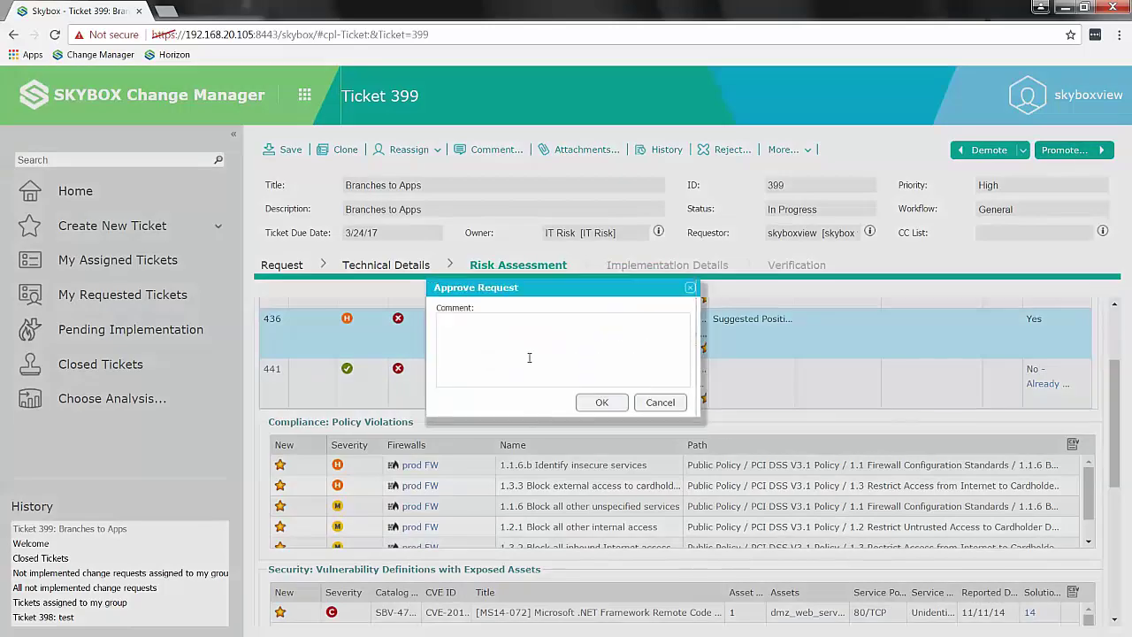
text(ok)
click(601, 402)
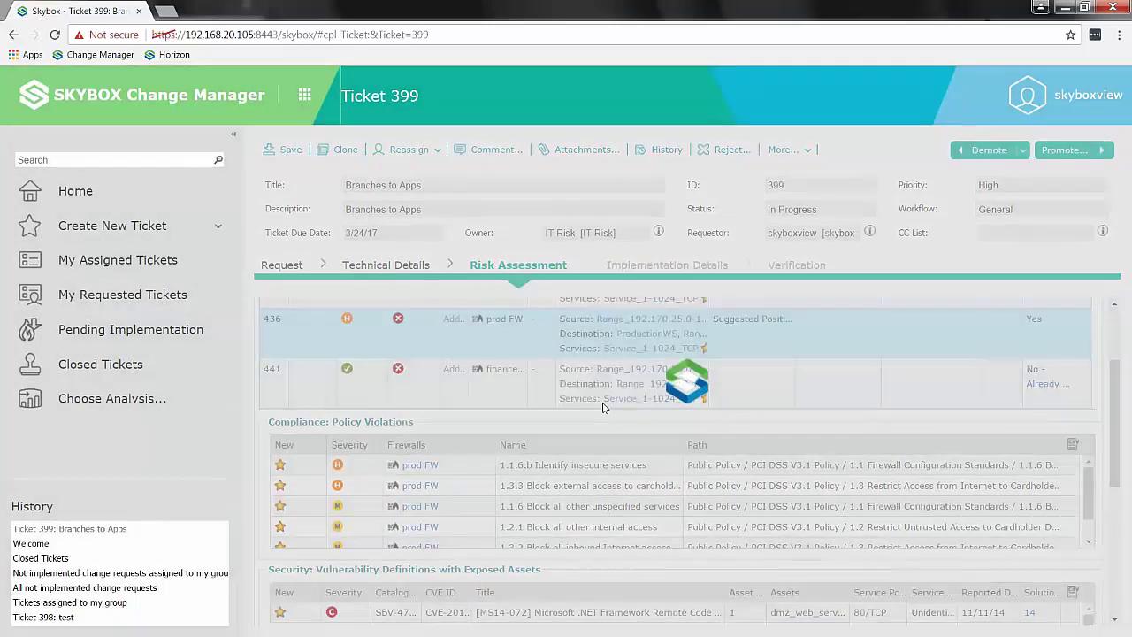
click(601, 458)
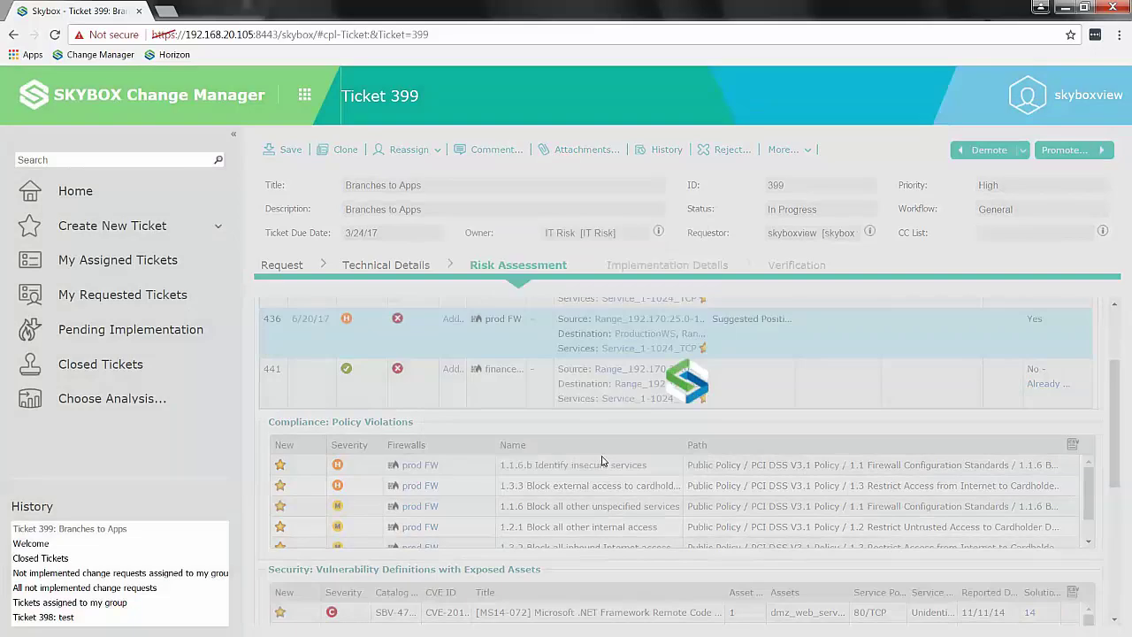